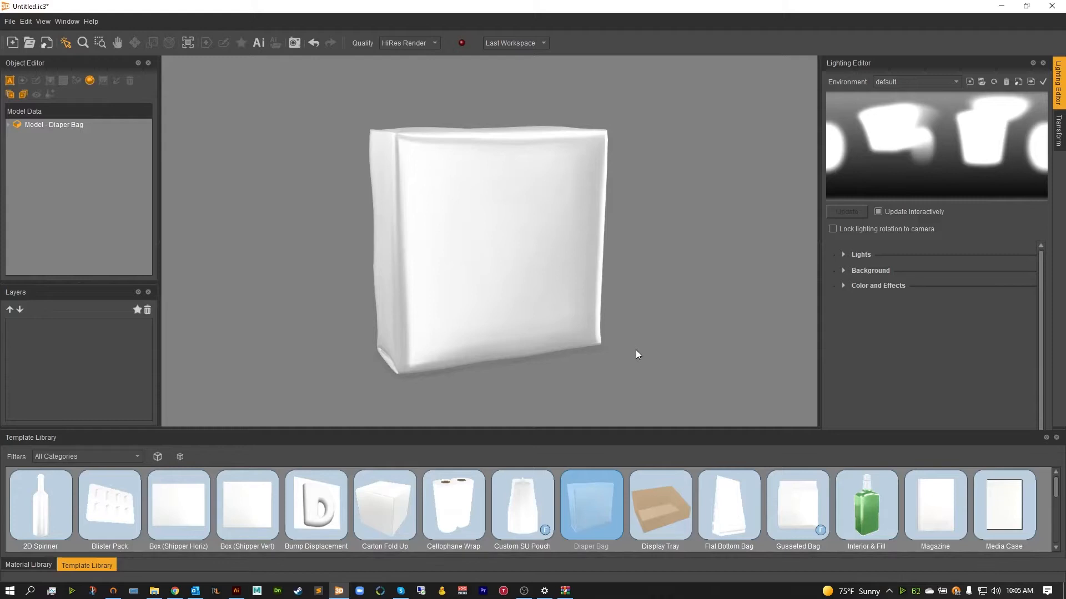
- Open the UV Editor for the Diaper Bag model and undock it as a floating window
left_click(491, 285)
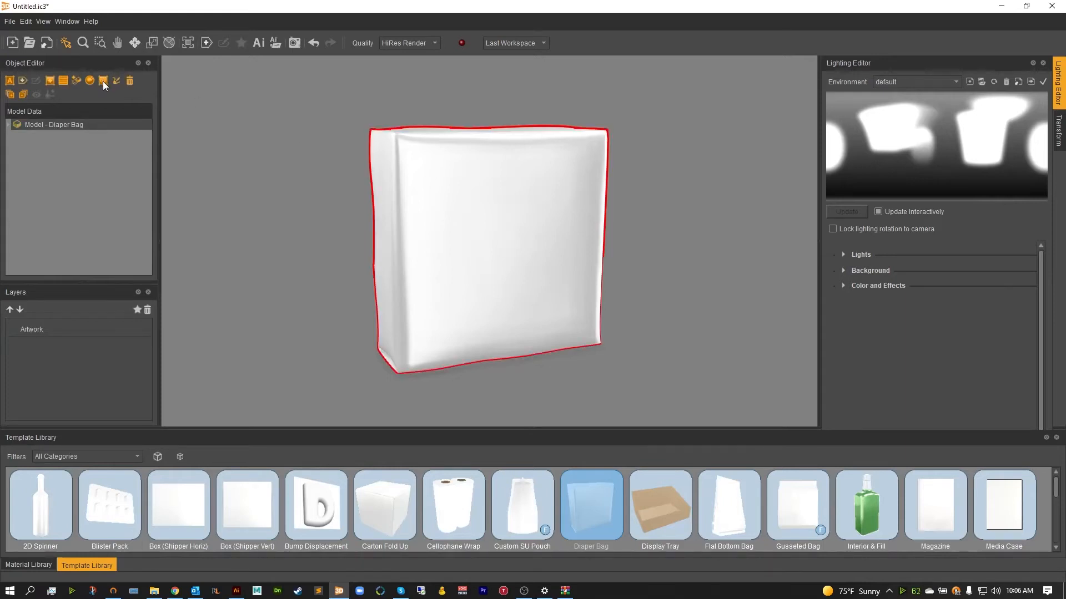
left_click(103, 81)
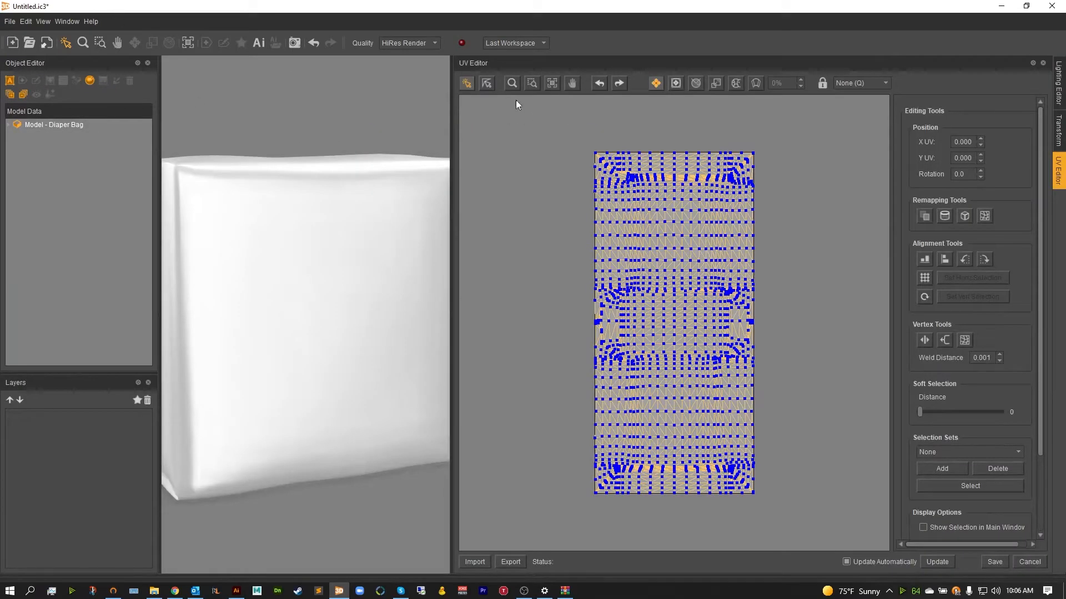
left_click_drag(478, 68, 342, 91)
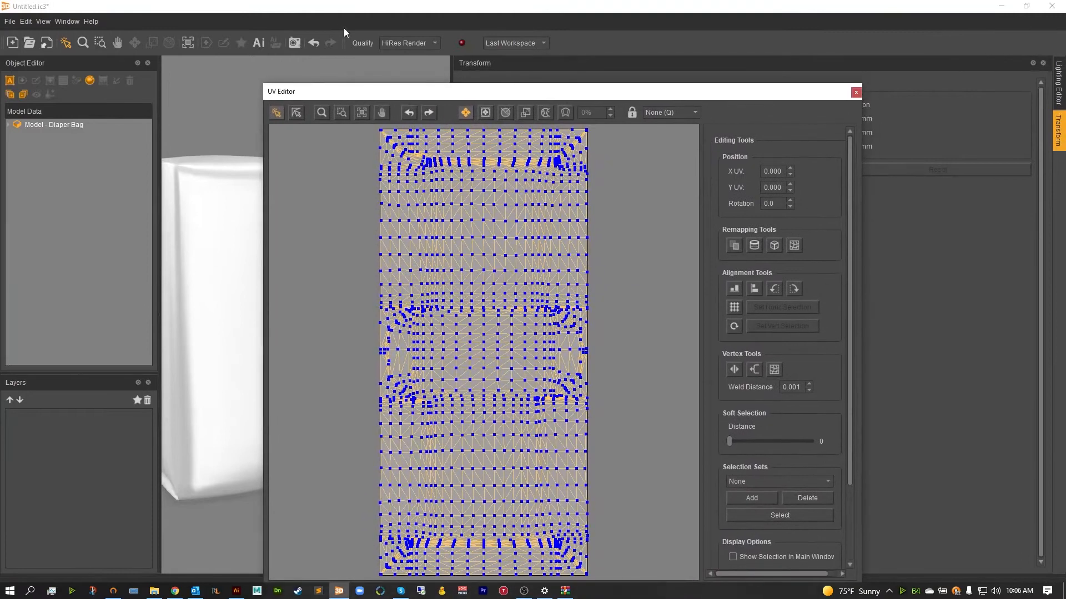
left_click_drag(421, 96, 298, 101)
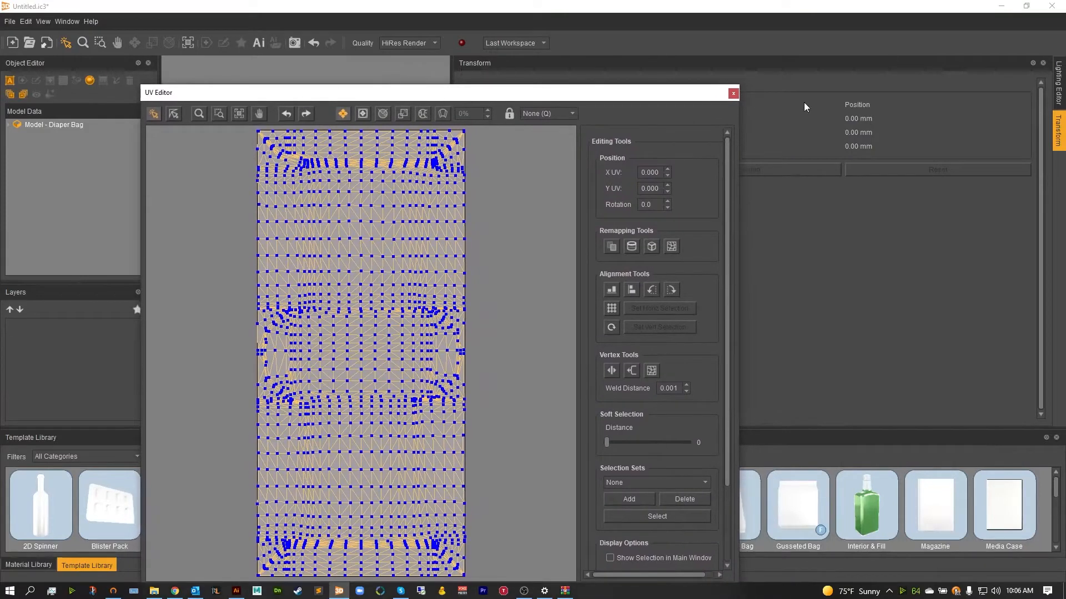
- Close the Transform and Lighting Editor panels and dock the UV Editor beside the 3D viewport
left_click(1043, 64)
left_click(1057, 69)
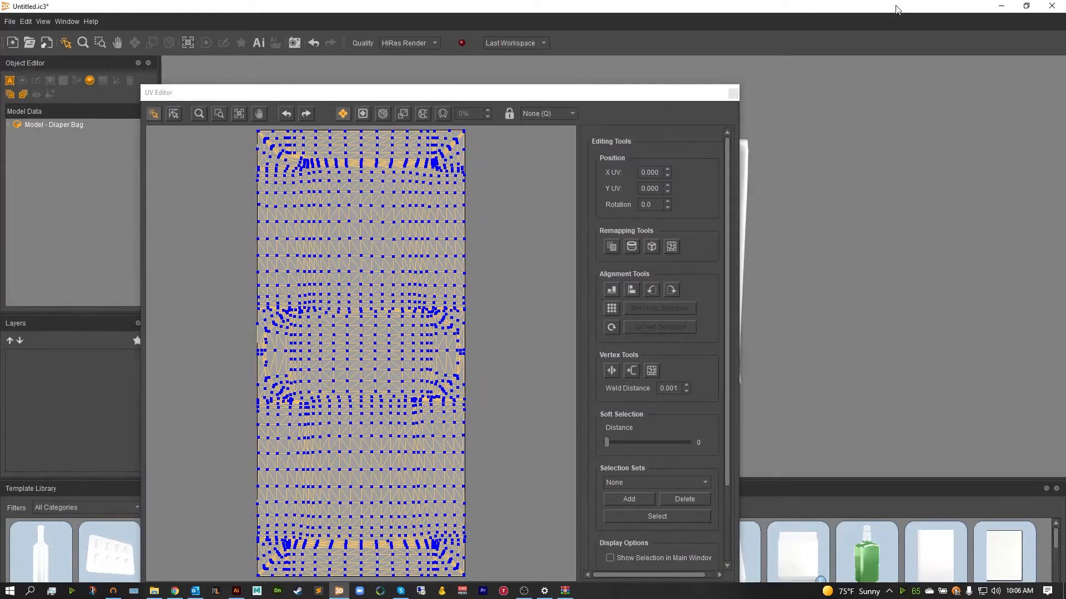
left_click_drag(485, 90, 1037, 115)
left_click_drag(454, 147, 521, 146)
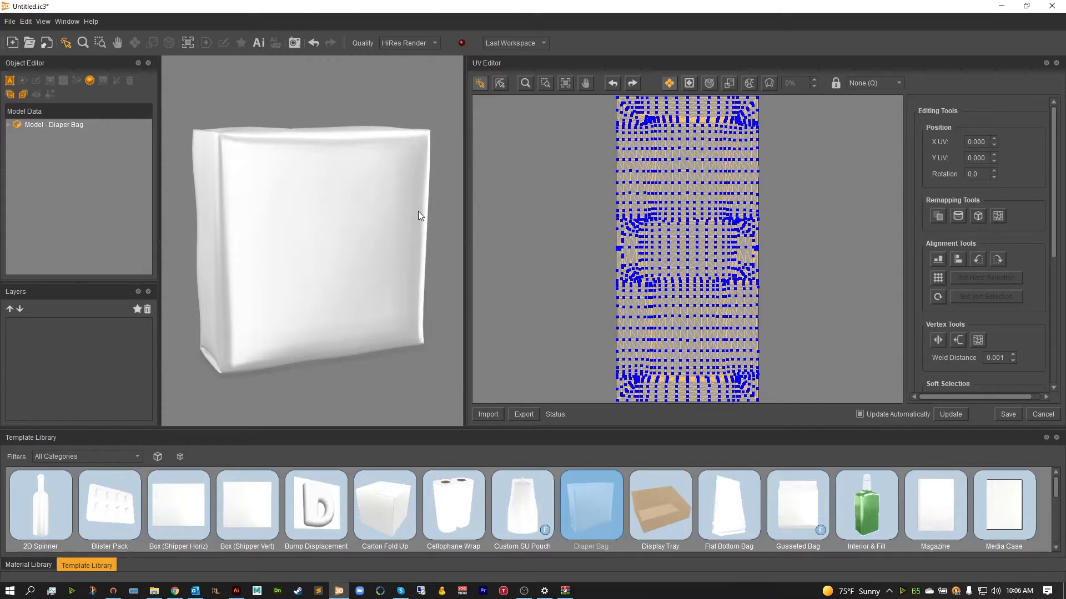
- Close the Template Library and Material Library panels and fit the whole bag in the 3D viewport
left_click(1057, 438)
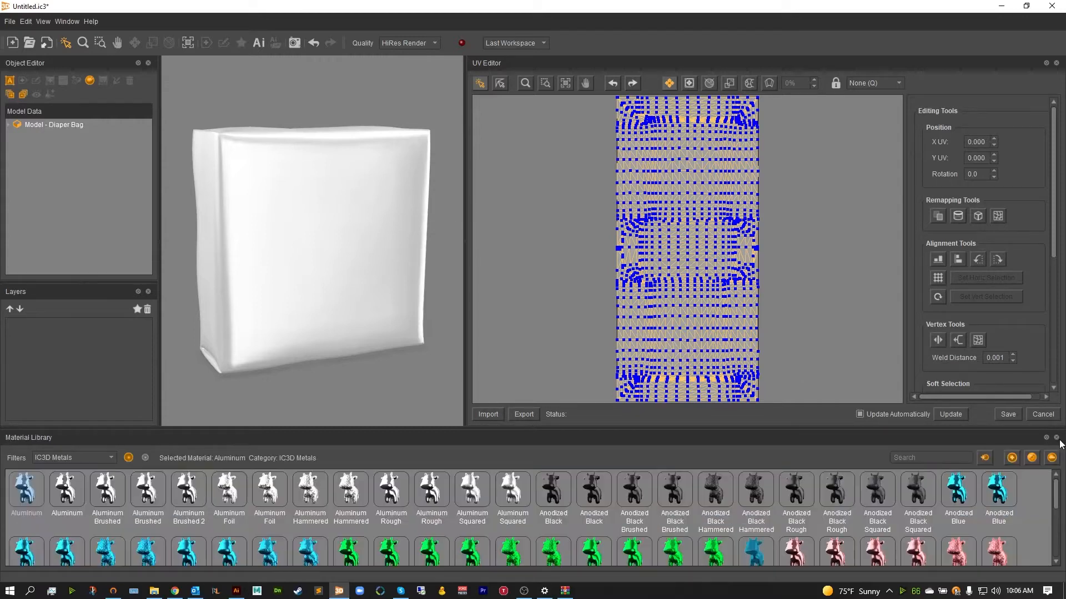
left_click(1057, 438)
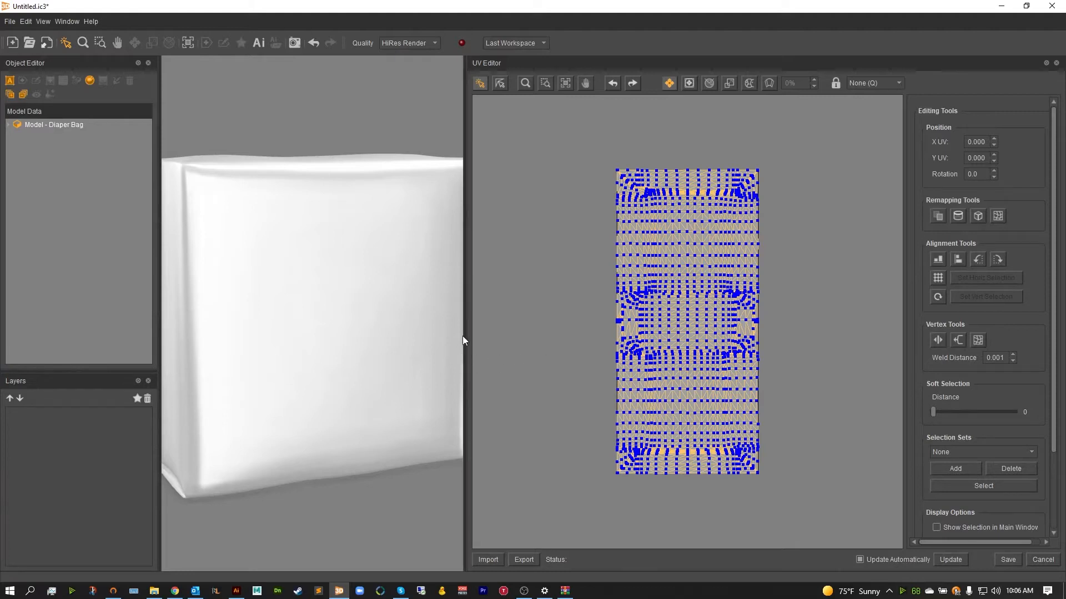
scroll(367, 331, "down", 2)
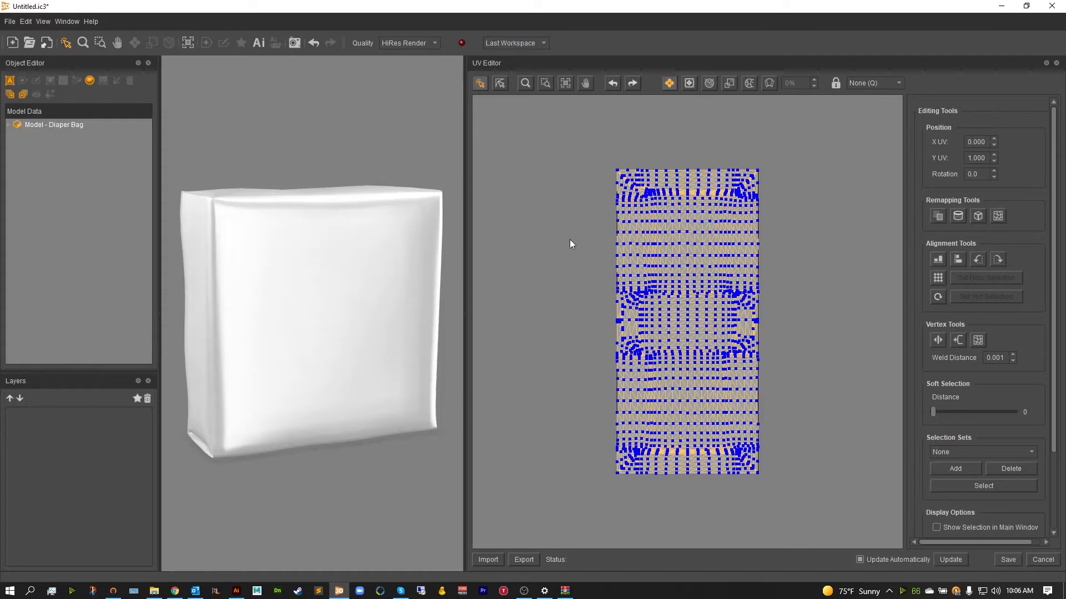
- Align the lowest row of points on the upper large panel of the UV map horizontally
middle_click_drag(586, 263, 520, 205)
scroll(584, 245, "up", 4)
scroll(583, 246, "up", 3)
middle_click_drag(540, 118, 685, 344)
scroll(635, 299, "up", 2)
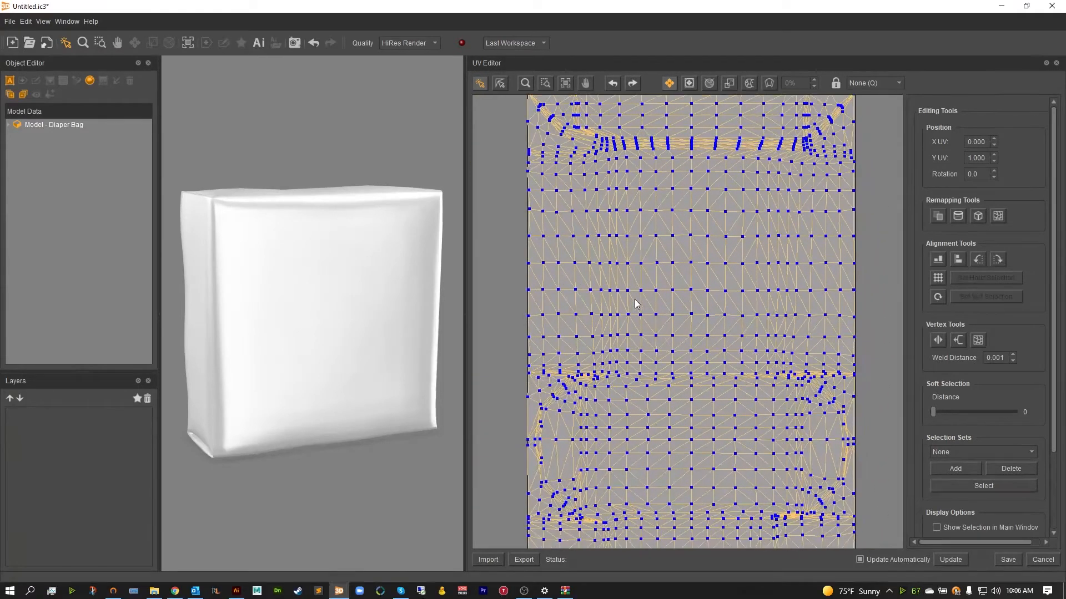
scroll(636, 299, "up", 1)
middle_click_drag(669, 244, 649, 249)
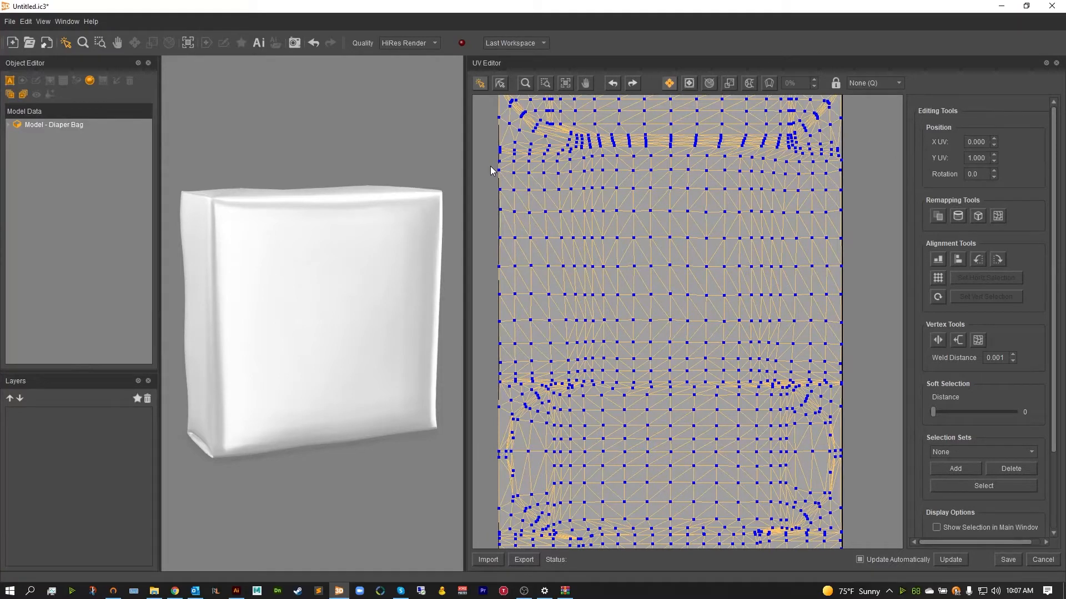
left_click_drag(490, 165, 506, 381)
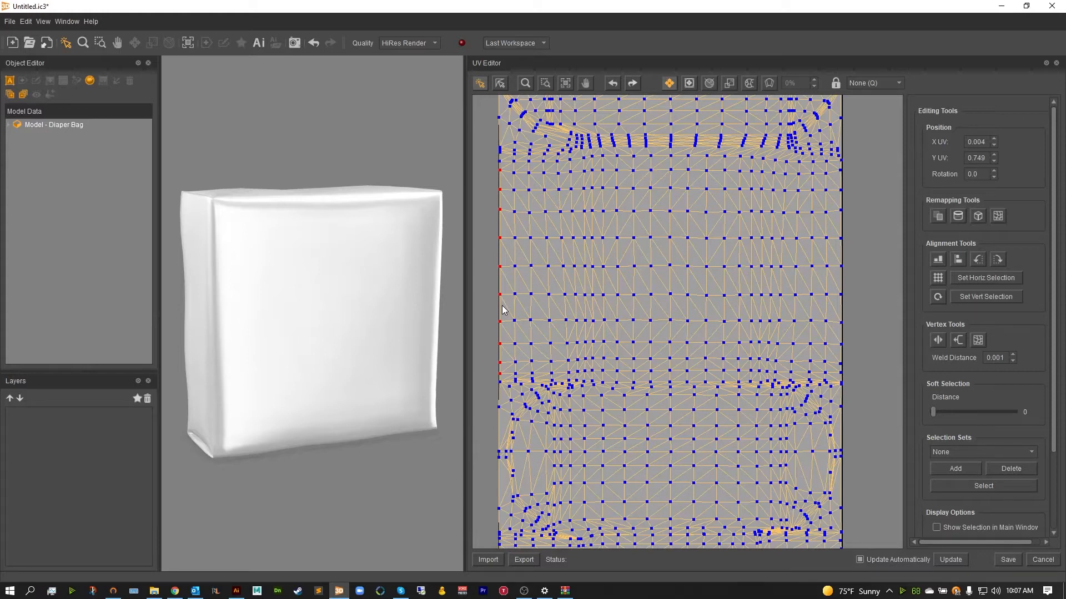
left_click(494, 369)
left_click_drag(492, 366, 849, 381)
left_click(938, 260)
left_click(849, 367)
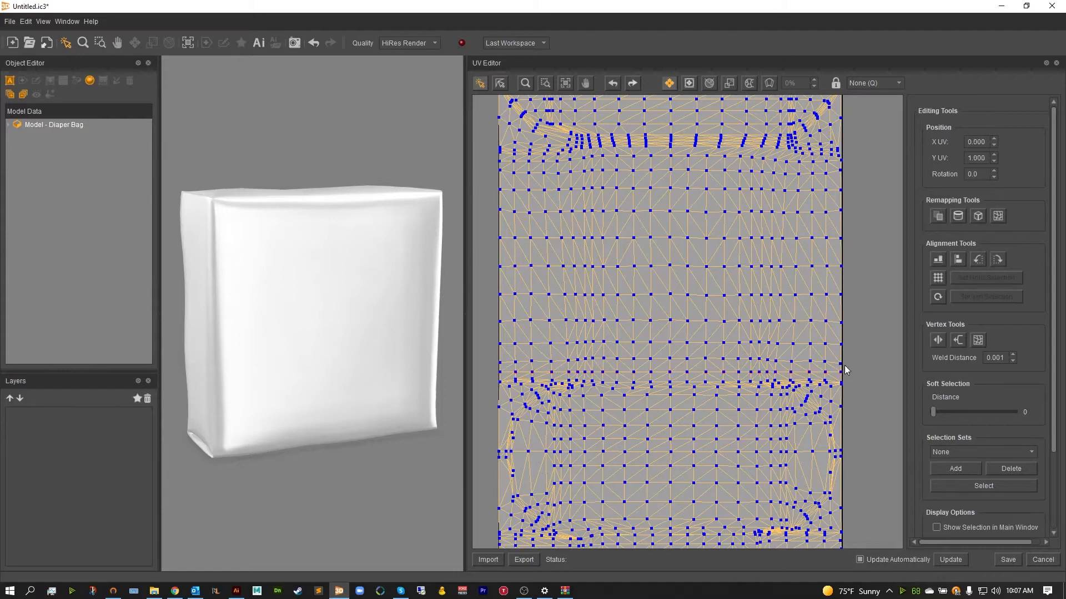
- Set the upper panel's left-edge column of points as the vertical selection and its lowest row as the horizontal selection
left_click_drag(490, 368, 862, 374)
mouse_move(504, 377)
left_mouse_down()
mouse_move(462, 151)
mouse_move(509, 383)
left_mouse_up()
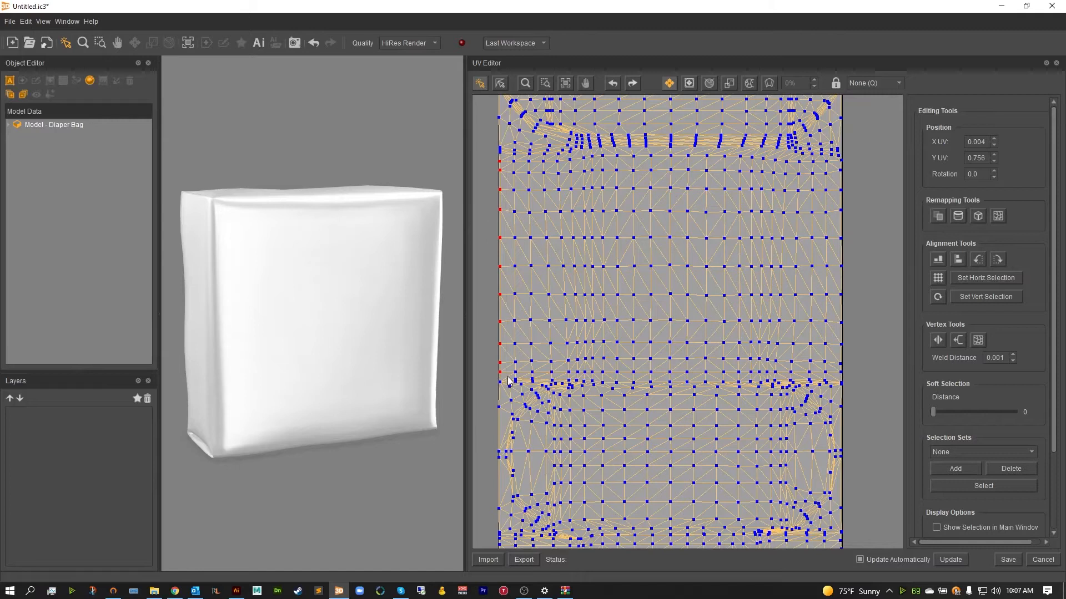
left_click(980, 297)
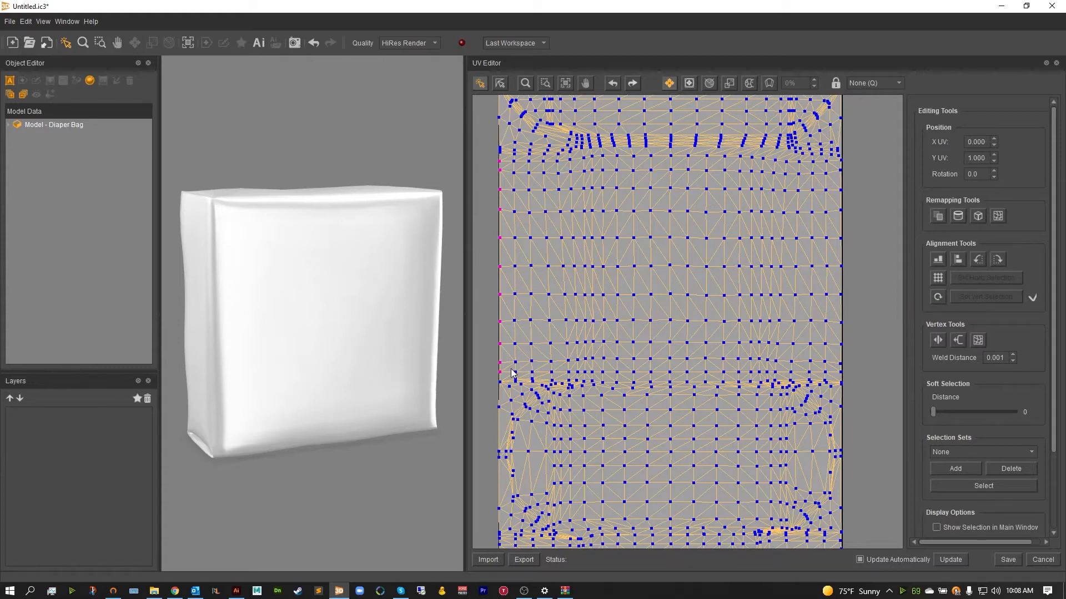
left_click_drag(491, 367, 857, 375)
left_click(970, 283)
- Straighten all of the upper panel's points into a grid and reset the stored horizontal and vertical selections
mouse_move(848, 375)
left_mouse_down()
mouse_move(491, 371)
mouse_move(502, 159)
mouse_move(739, 279)
mouse_move(851, 376)
left_mouse_up()
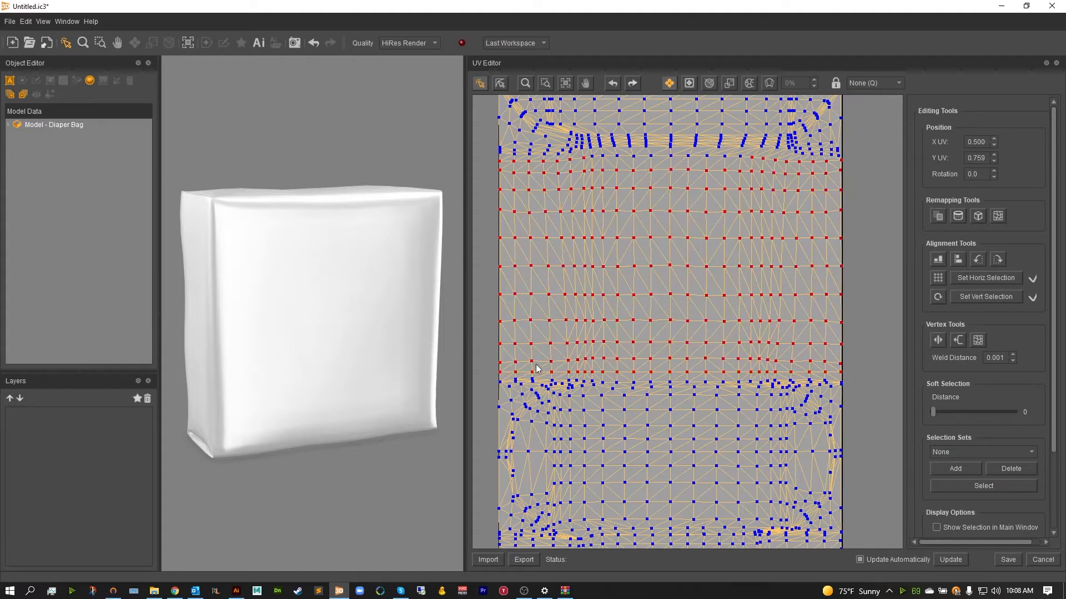
left_click(858, 314)
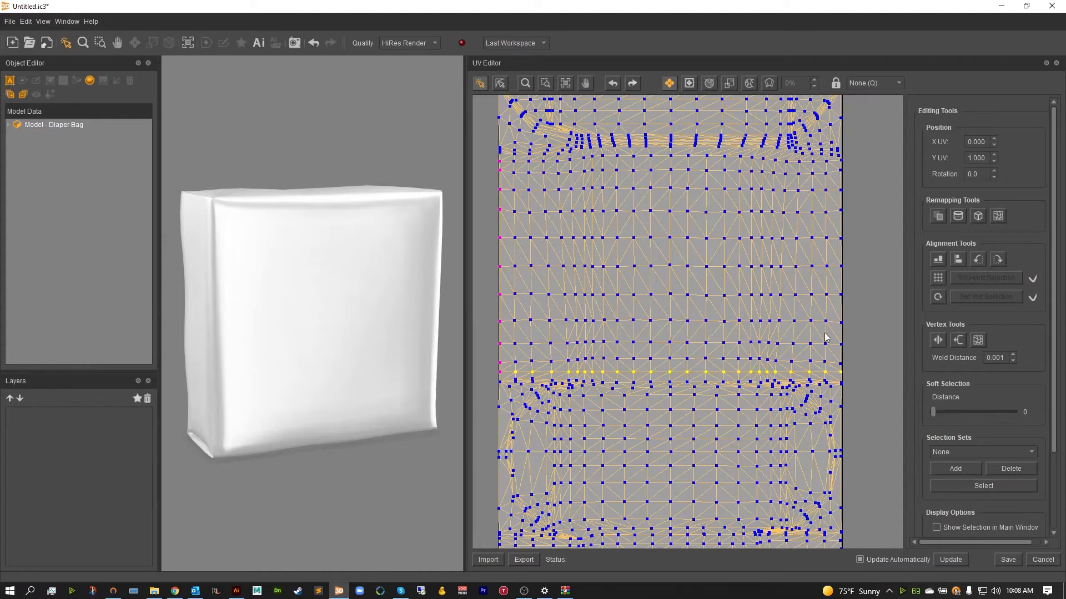
left_click(940, 283)
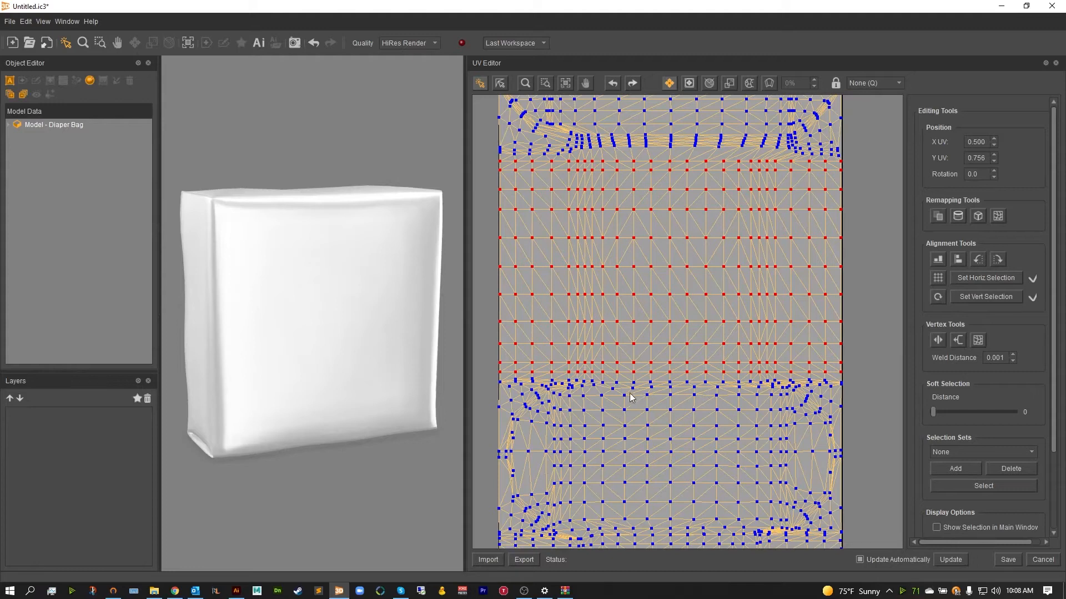
left_click(871, 377)
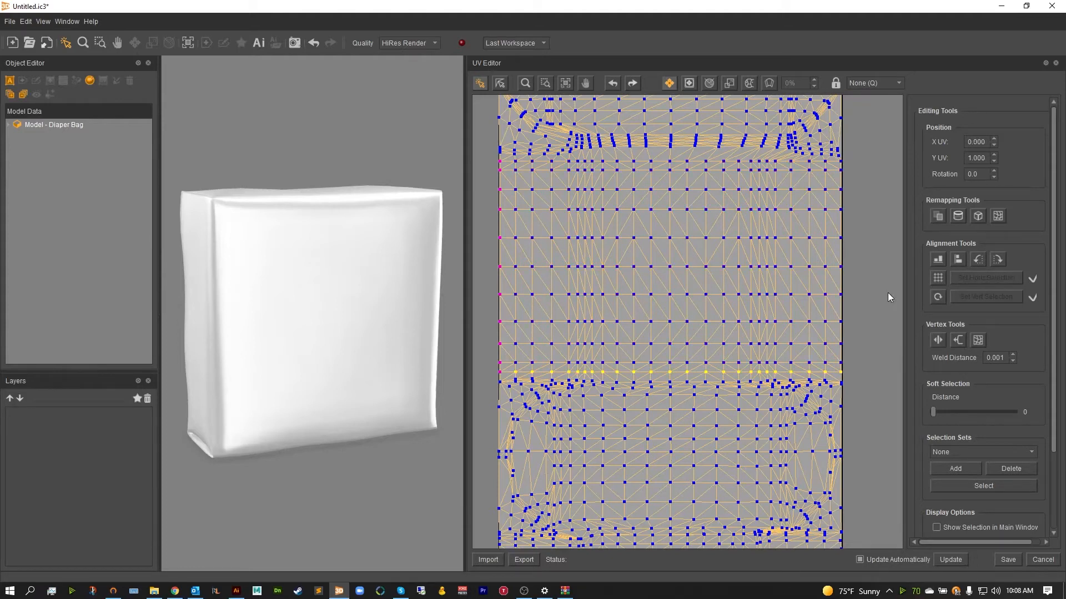
left_click(941, 302)
- Move one point in the middle of the lower UV panel right beside its neighbouring point in the same row
middle_click_drag(861, 406, 864, 203)
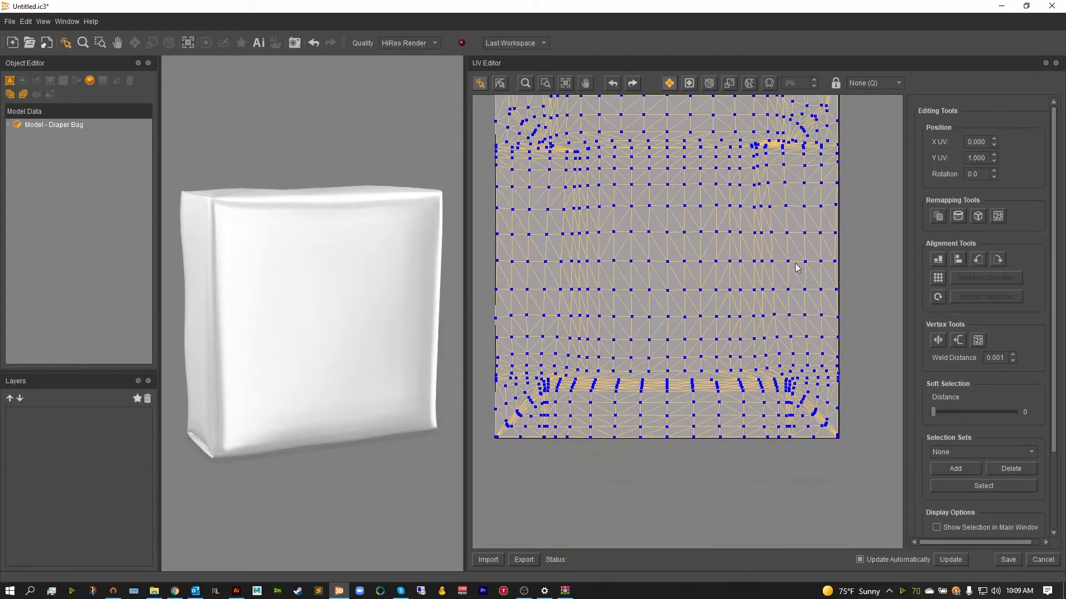
left_click_drag(491, 366, 853, 369)
left_click(855, 370)
scroll(583, 313, "up", 4)
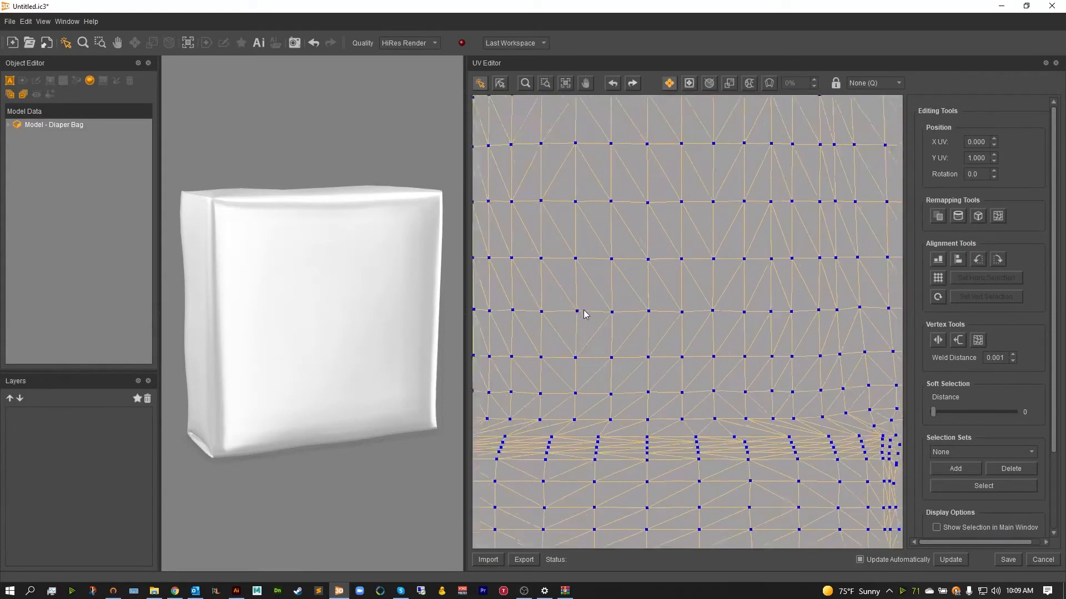
scroll(694, 268, "up", 4)
scroll(687, 263, "up", 2)
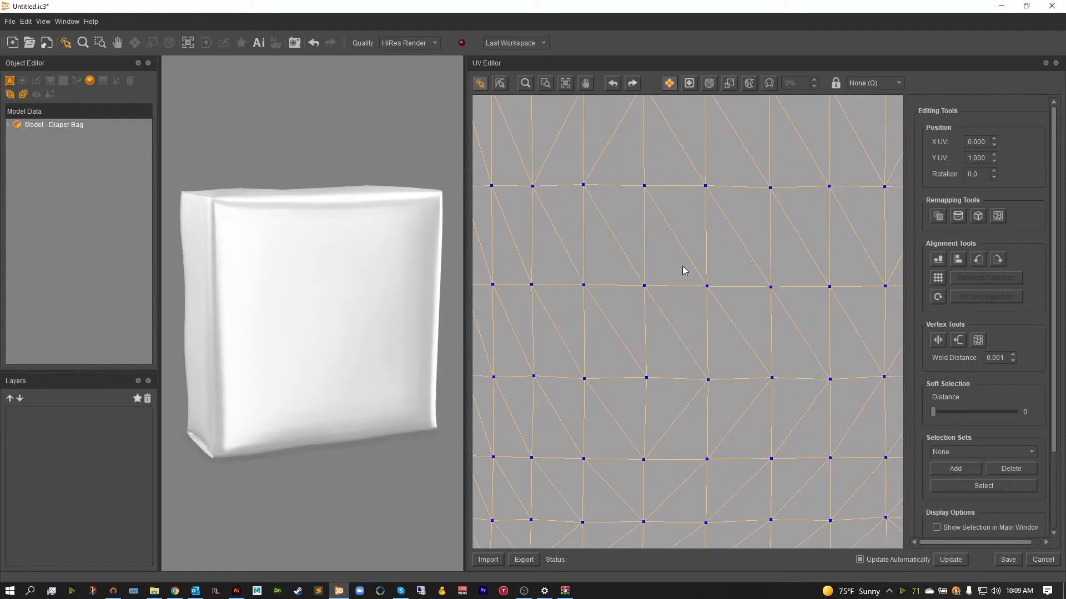
left_click_drag(649, 294, 722, 306)
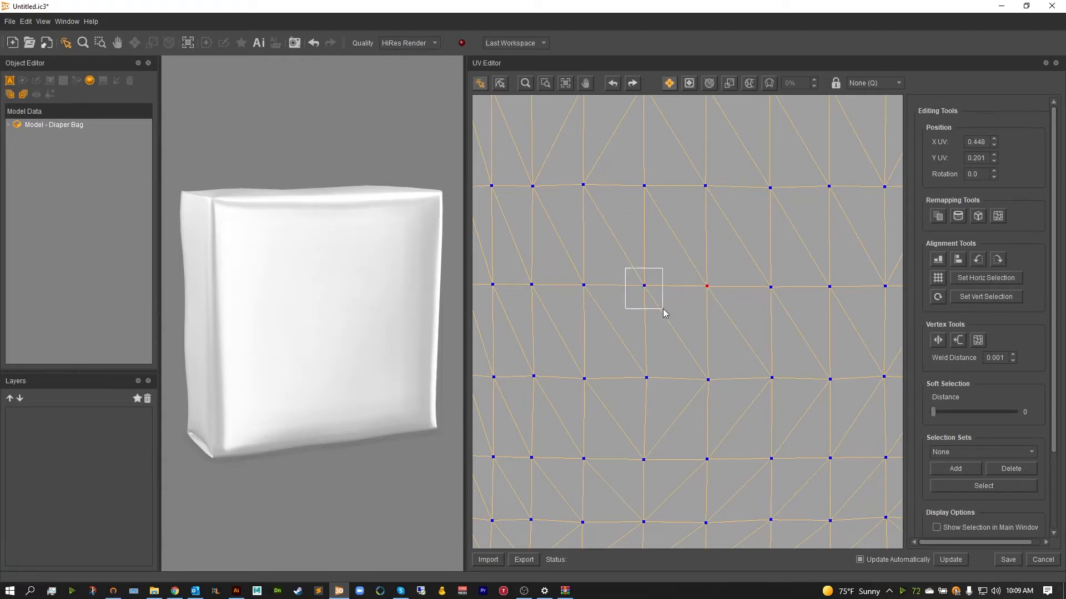
left_click_drag(643, 285, 723, 297)
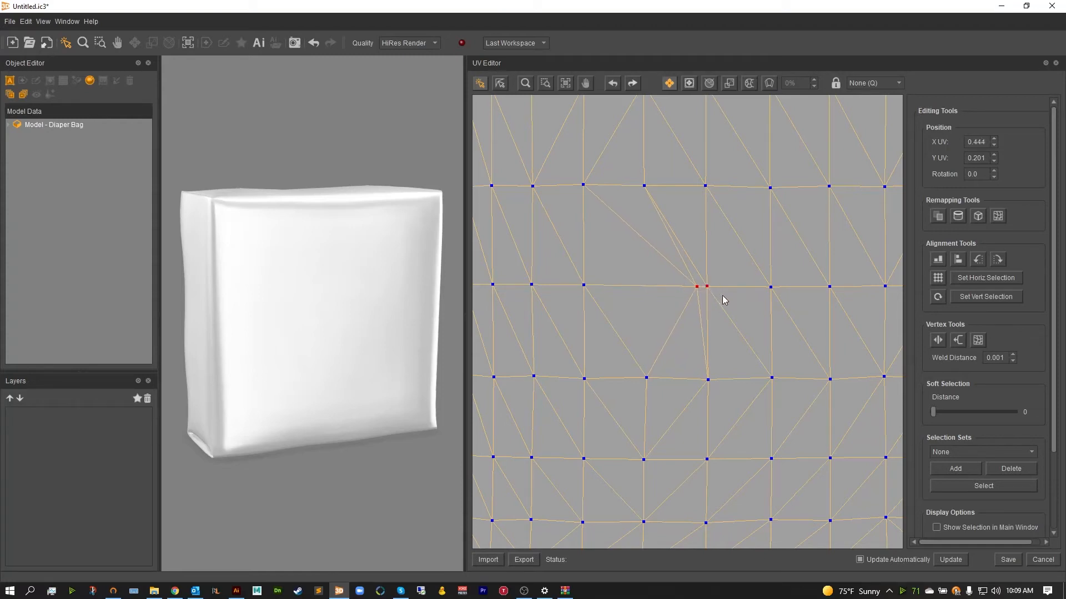
- Set the weld distance to 1.000 and weld the two closely spaced points in the lower UV panel
double_click(997, 358)
left_click_drag(576, 171, 799, 403)
left_click_drag(680, 255, 723, 307)
scroll(697, 300, "down", 4)
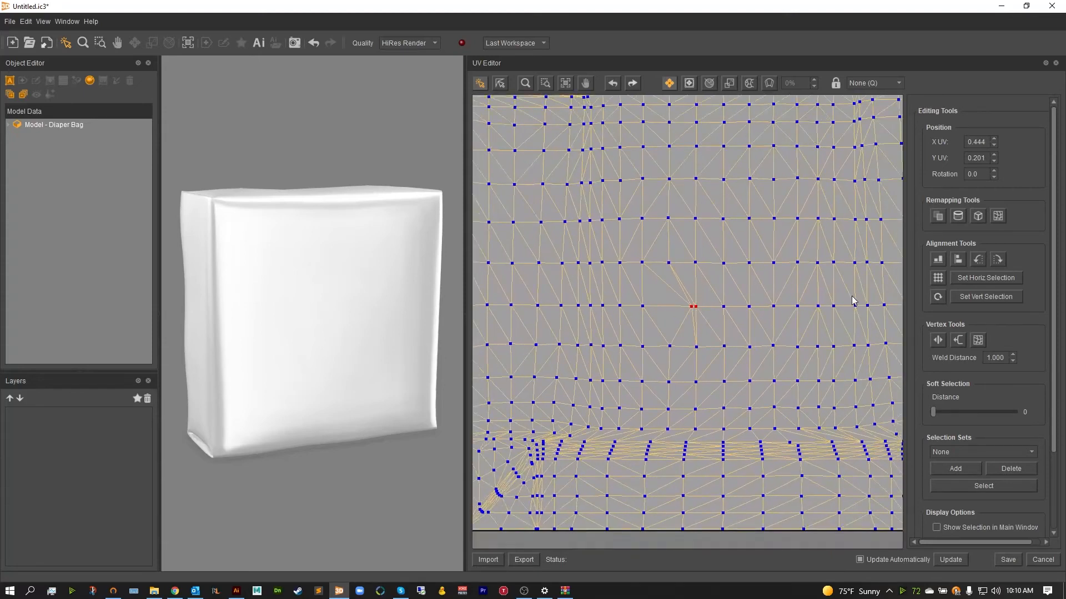
scroll(695, 314, "up", 4)
left_click_drag(677, 222, 744, 286)
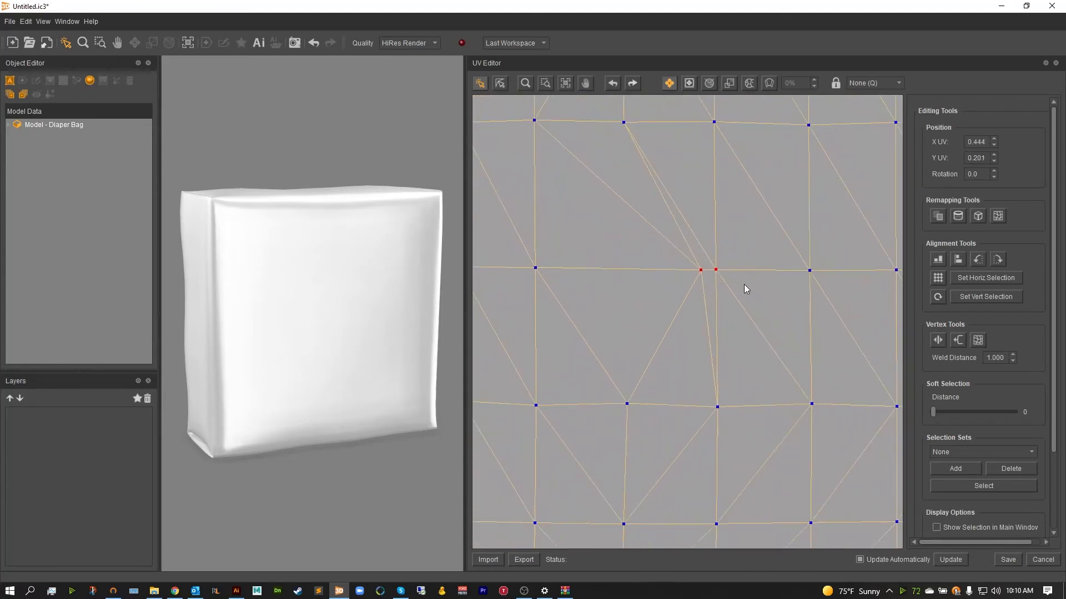
left_click(958, 340)
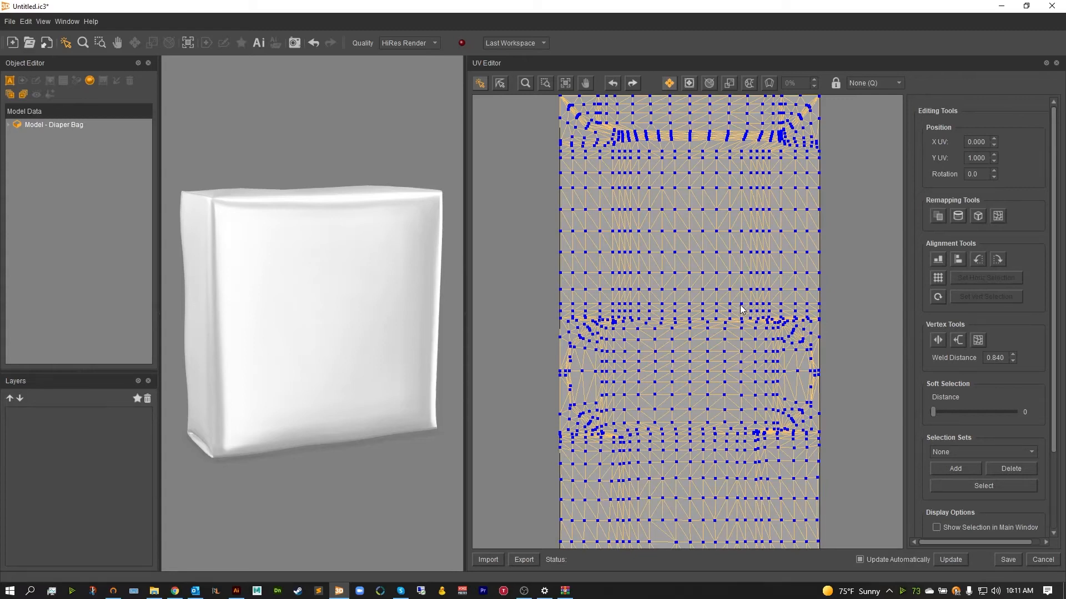
- Save four adjacent rows of points in the upper half of the upper UV panel as a selection set named Top
scroll(733, 289, "up", 1)
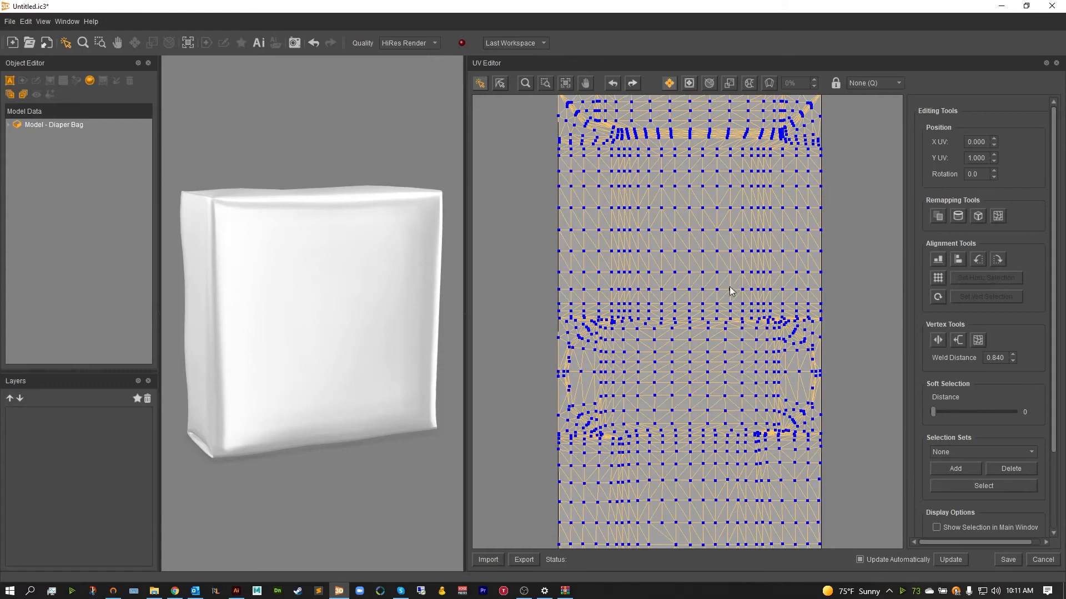
left_click_drag(556, 177, 829, 202)
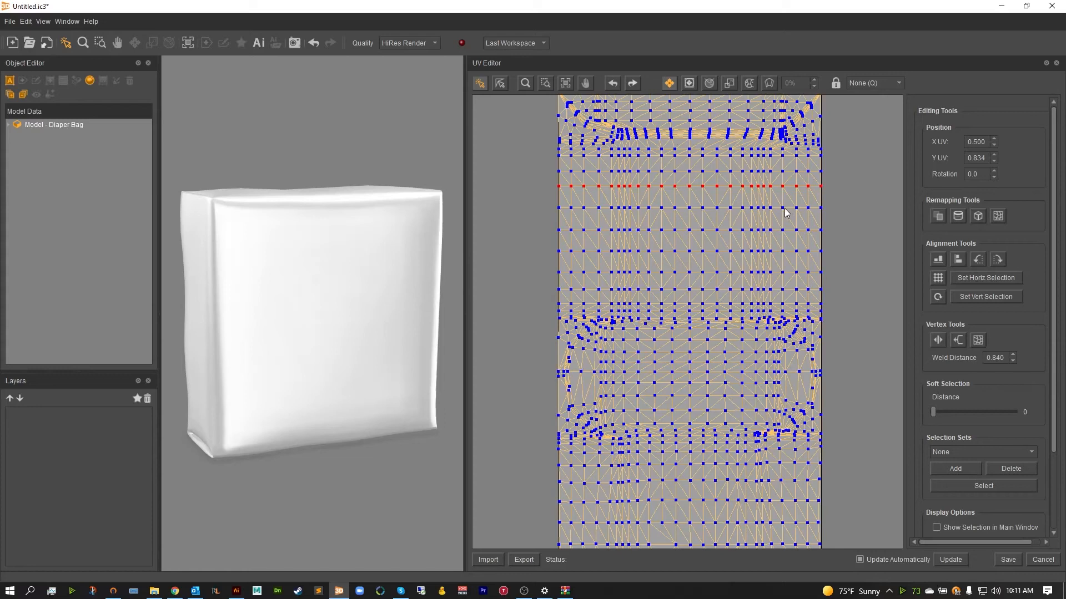
left_click_drag(552, 166, 831, 240)
scroll(954, 437, "down", 2)
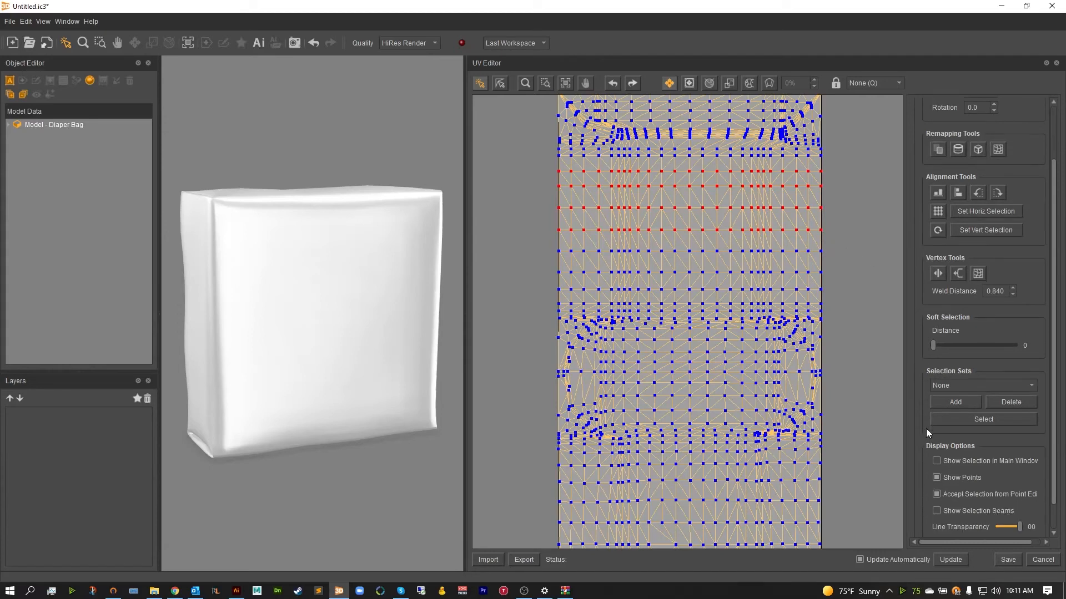
left_click(954, 401)
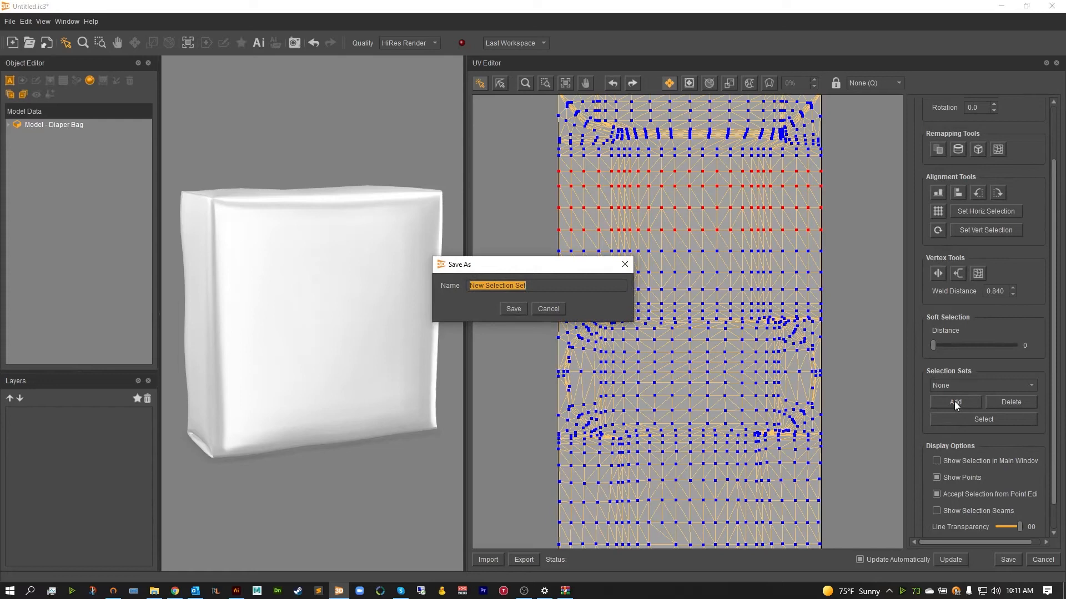
type("Top")
left_click(511, 308)
- Select a few points in the middle panel, and recall the saved Top selection set in their place
left_click_drag(588, 257, 600, 315)
left_click_drag(647, 358, 676, 383)
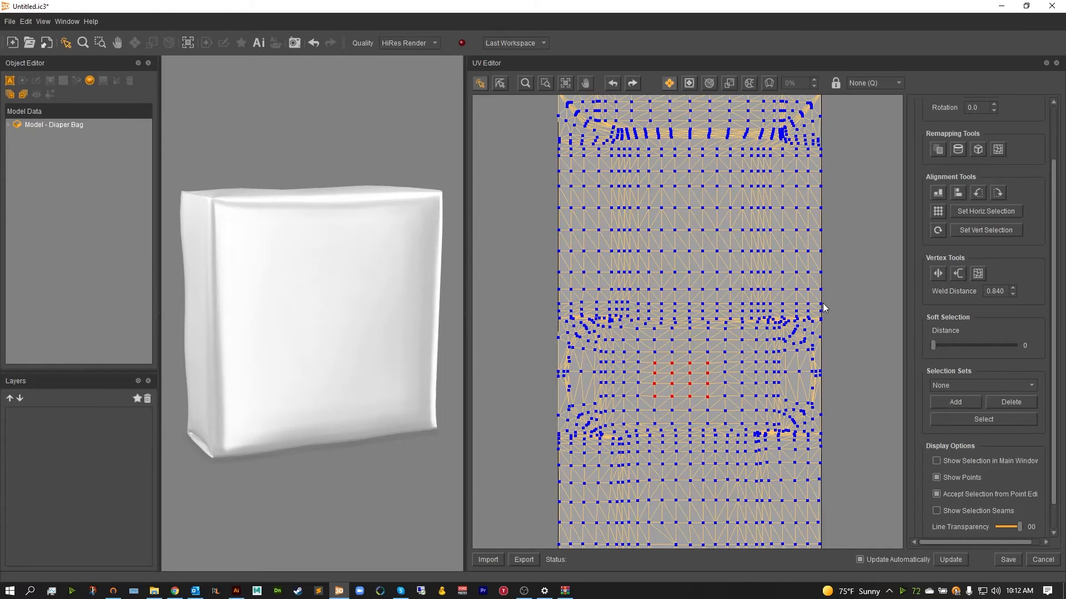
left_click(959, 386)
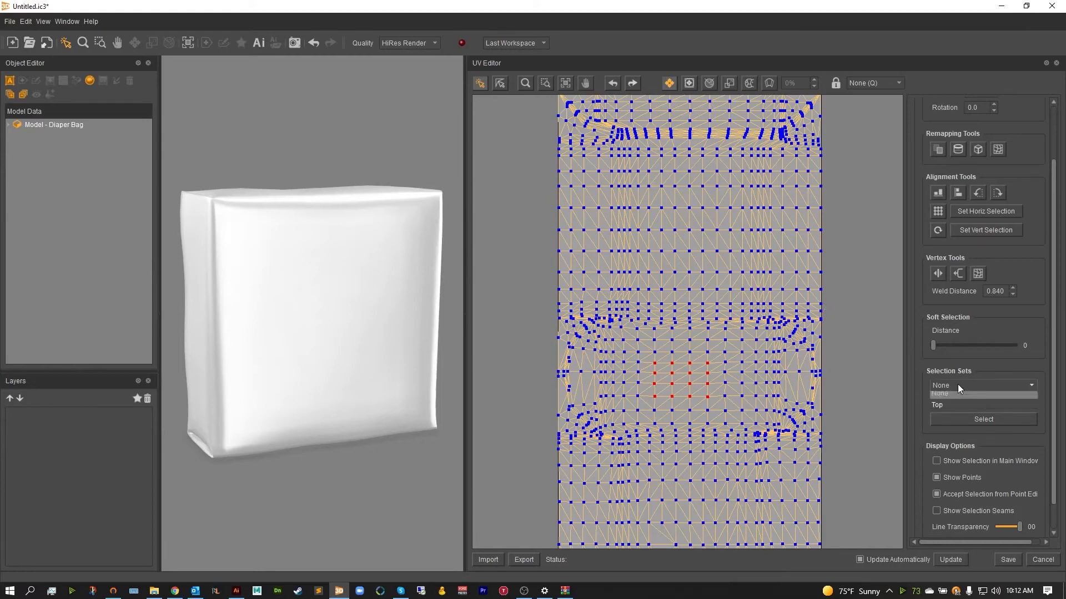
left_click(950, 409)
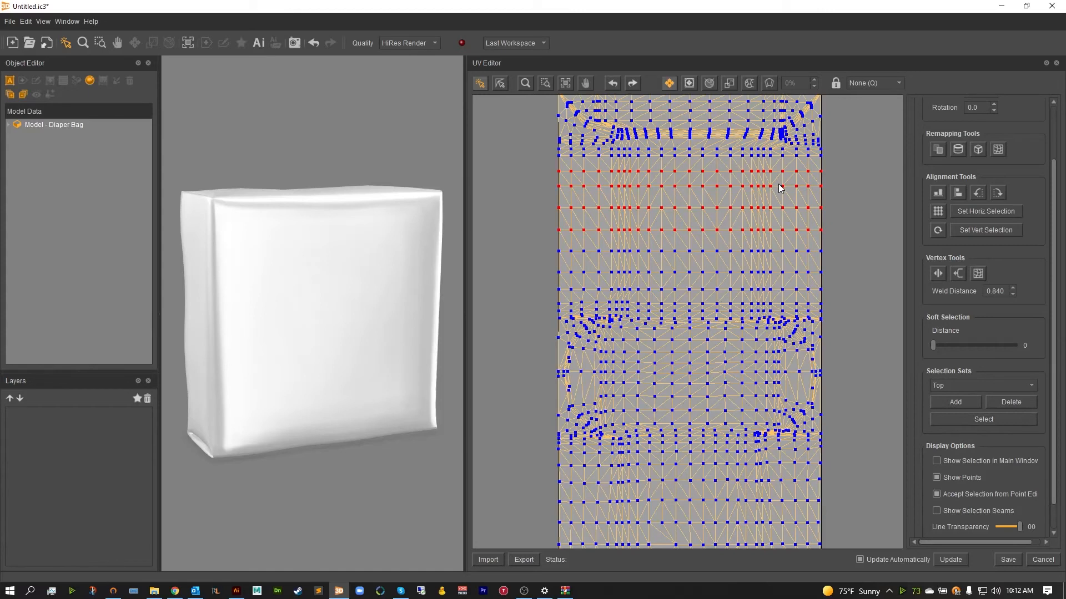
- Move the Top set's points down over the rows below them on the upper UV panel and deselect them
left_click_drag(781, 189, 765, 268)
left_click(858, 316)
left_click(716, 272)
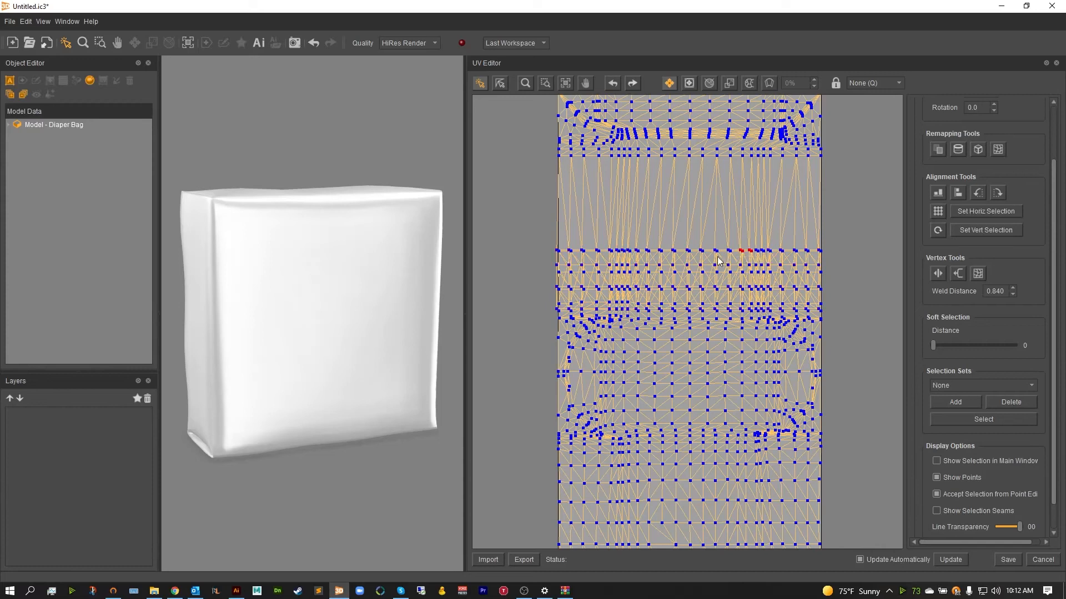
- Recall the saved Top selection set, move its points back up over the gap in the upper UV panel, and deselect them
left_click(688, 280)
left_click(953, 386)
left_click(955, 411)
left_click(978, 421)
left_click_drag(761, 292, 763, 217)
left_click(853, 242)
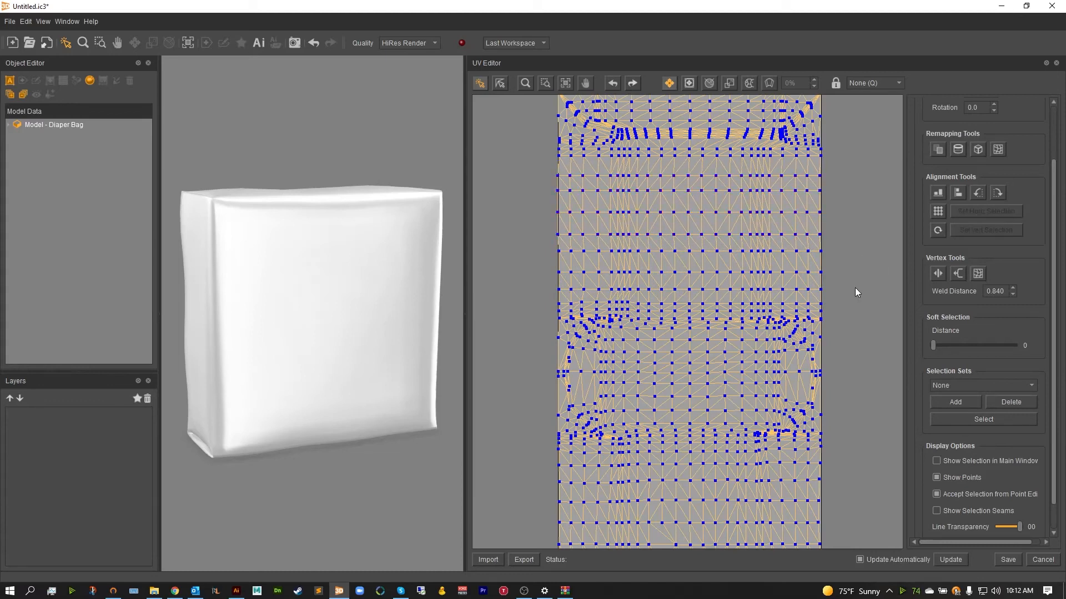
- Turn on showing the selection in the main window and view two selected adjacent rows of the upper UV panel on the model
scroll(919, 333, "down", 1)
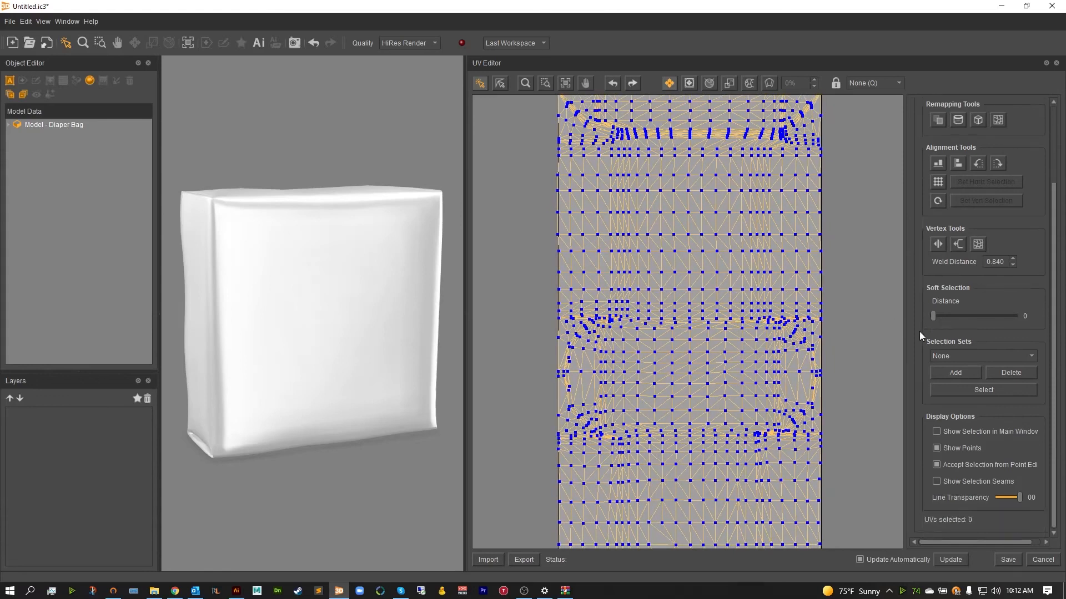
left_click(937, 432)
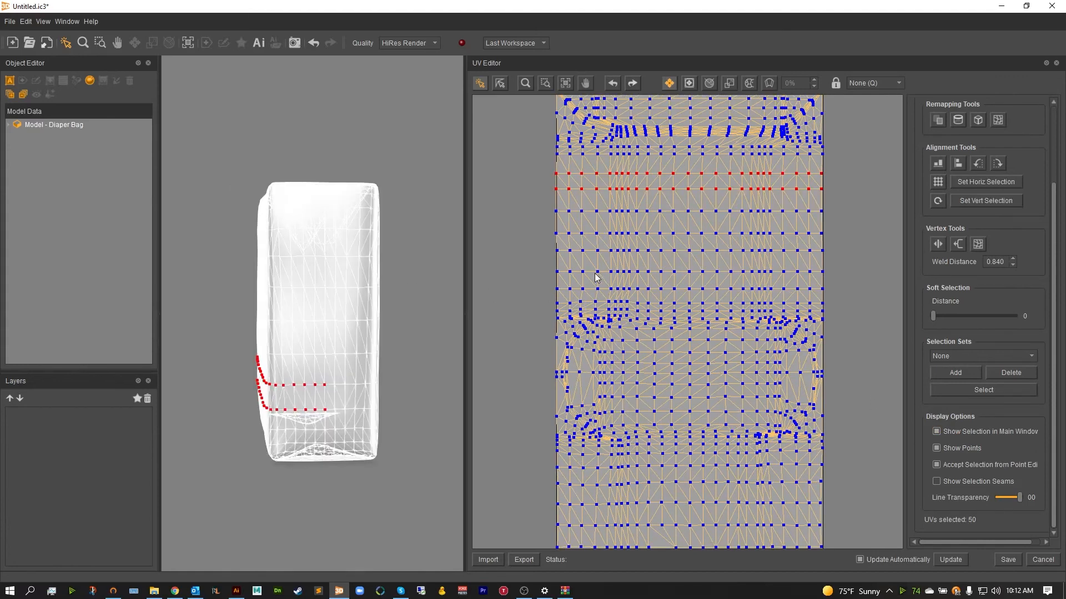
middle_click_drag(424, 362, 459, 362)
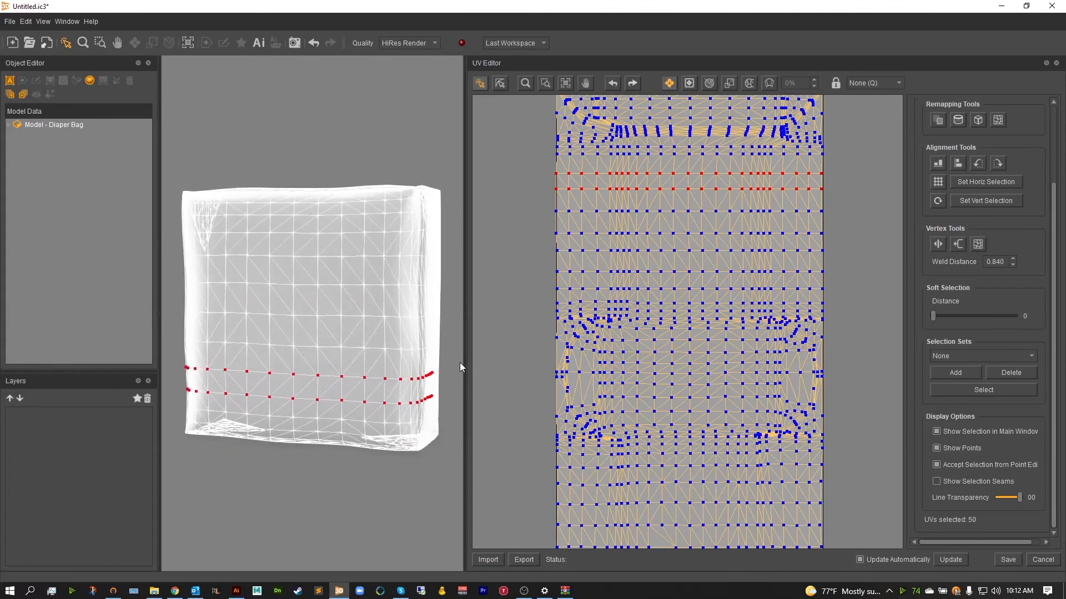
- Select the point cluster at the left end of the dense row above the upper UV panel and examine its location on the model
left_click_drag(607, 122, 642, 151)
middle_click_drag(405, 223, 394, 200)
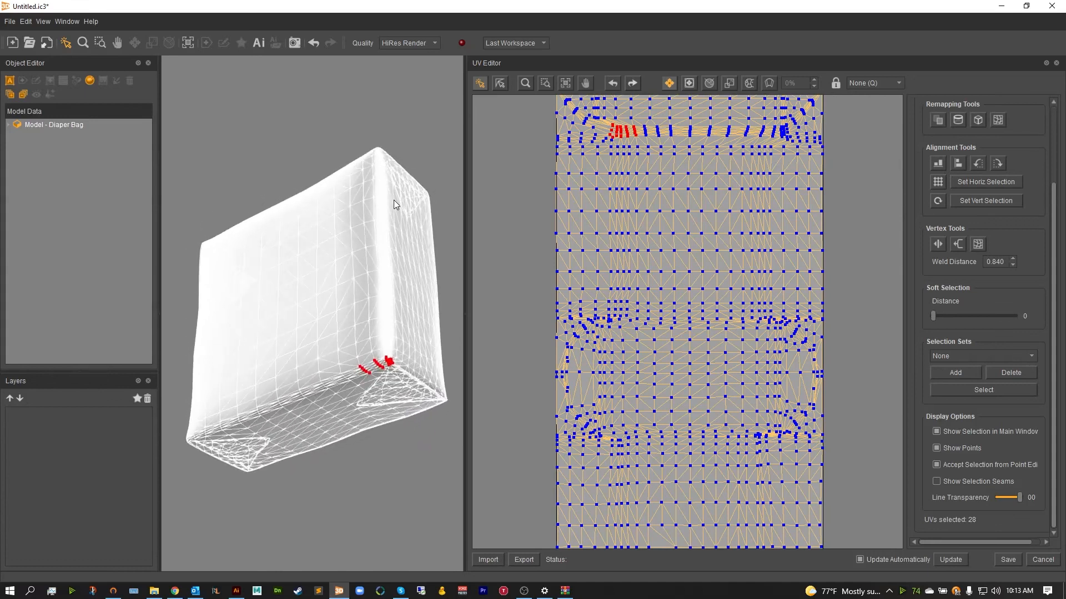
scroll(340, 345, "down", 3)
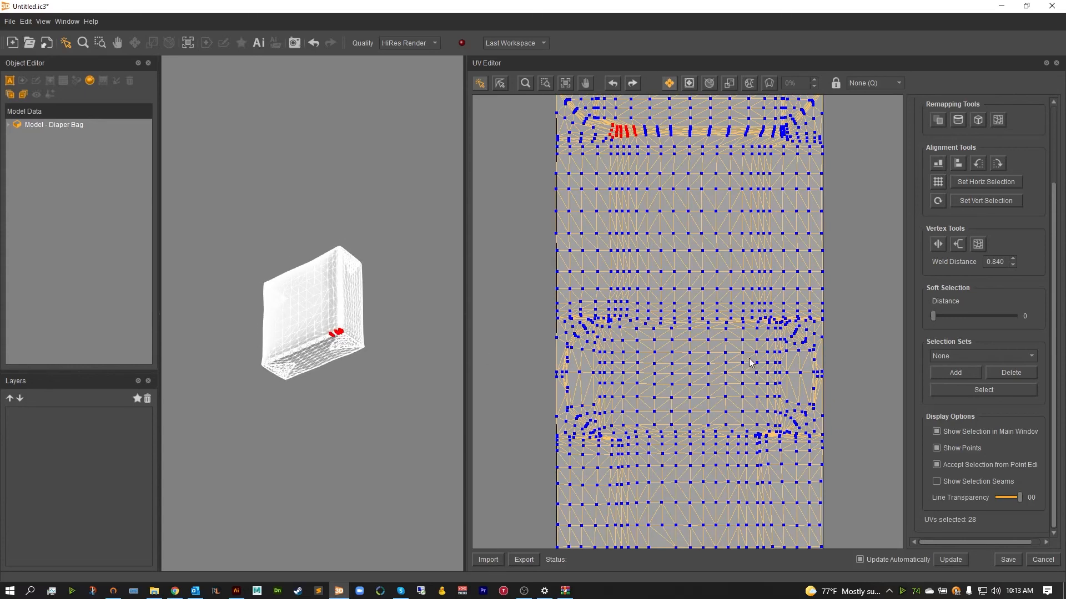
middle_click_drag(399, 331, 421, 351)
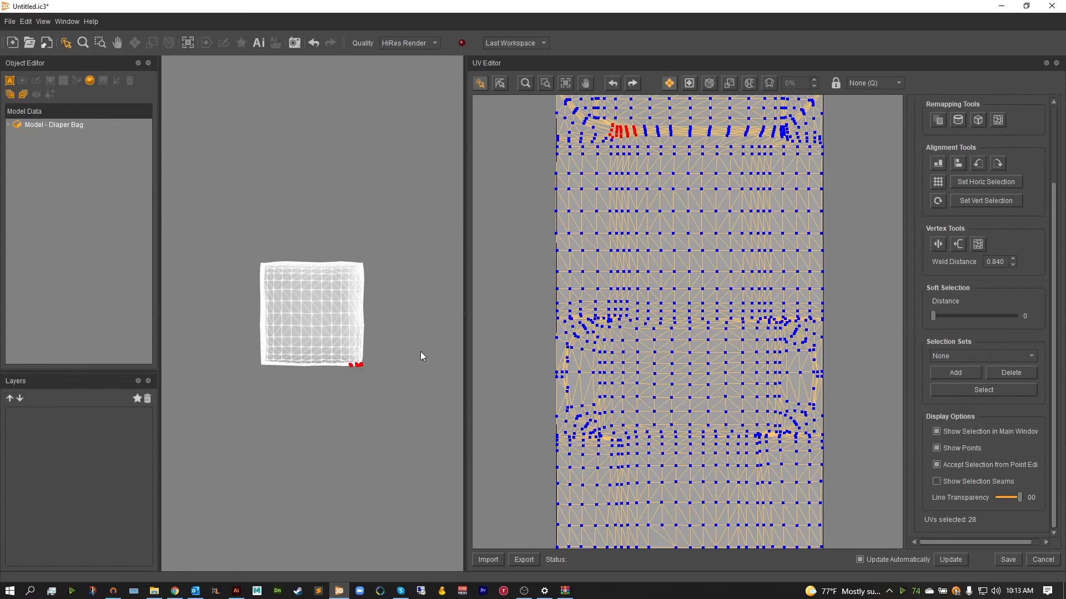